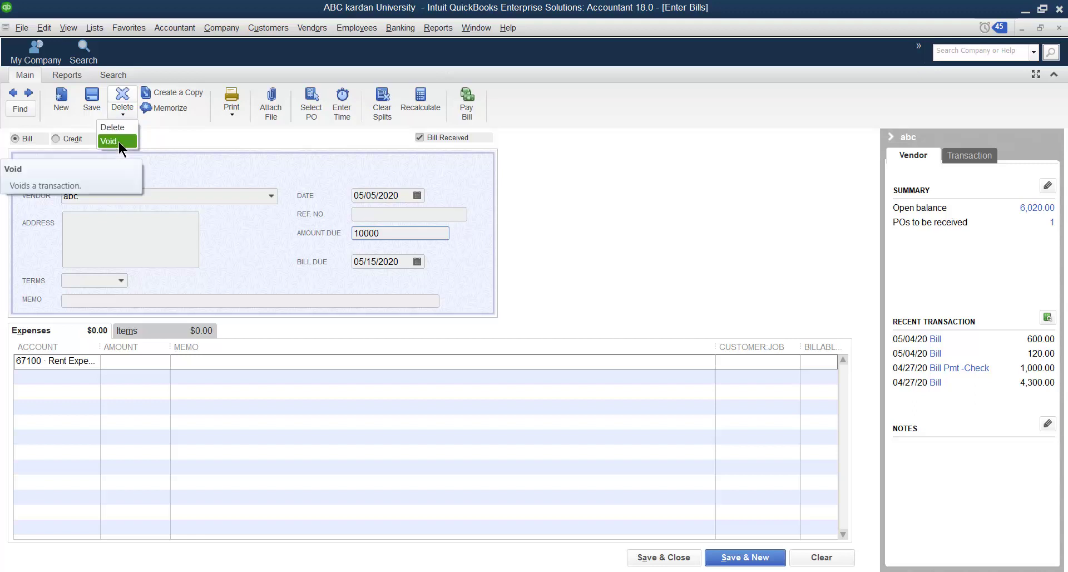
- Enter 127 as the bill's reference number and start memorizing the bill
click(180, 133)
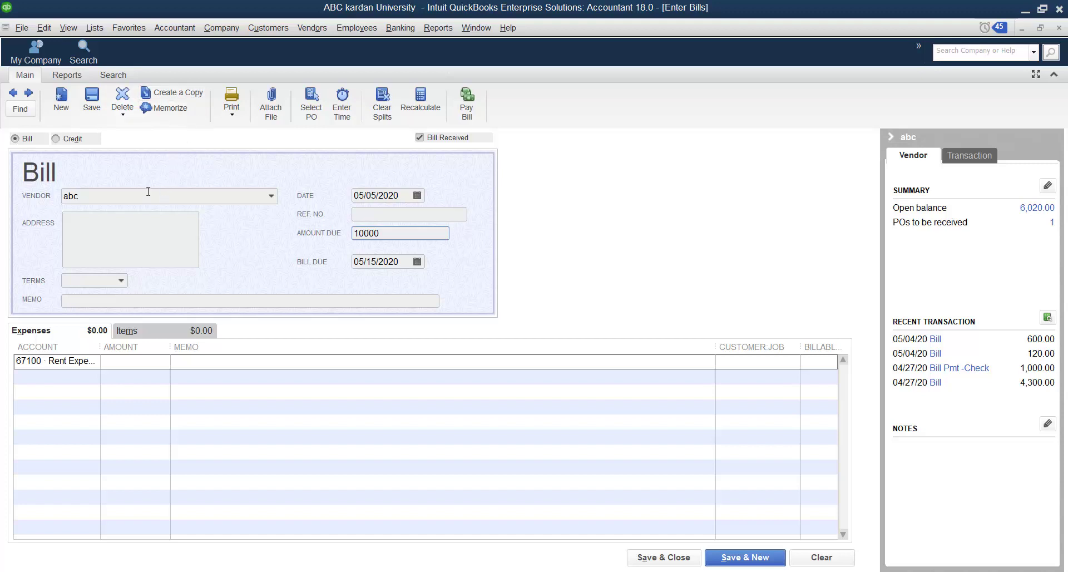
click(374, 214)
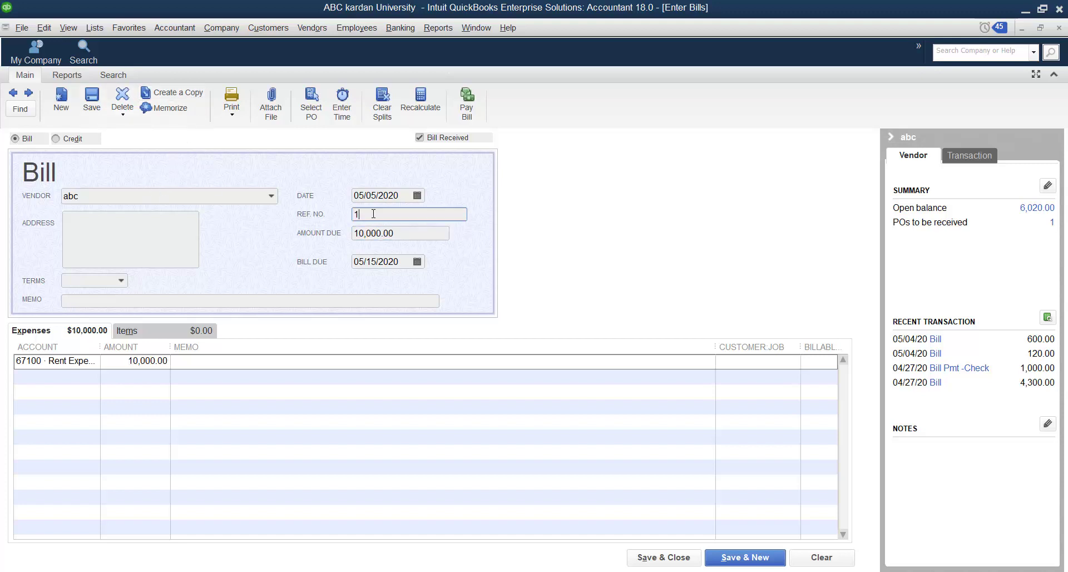
text(127)
click(169, 107)
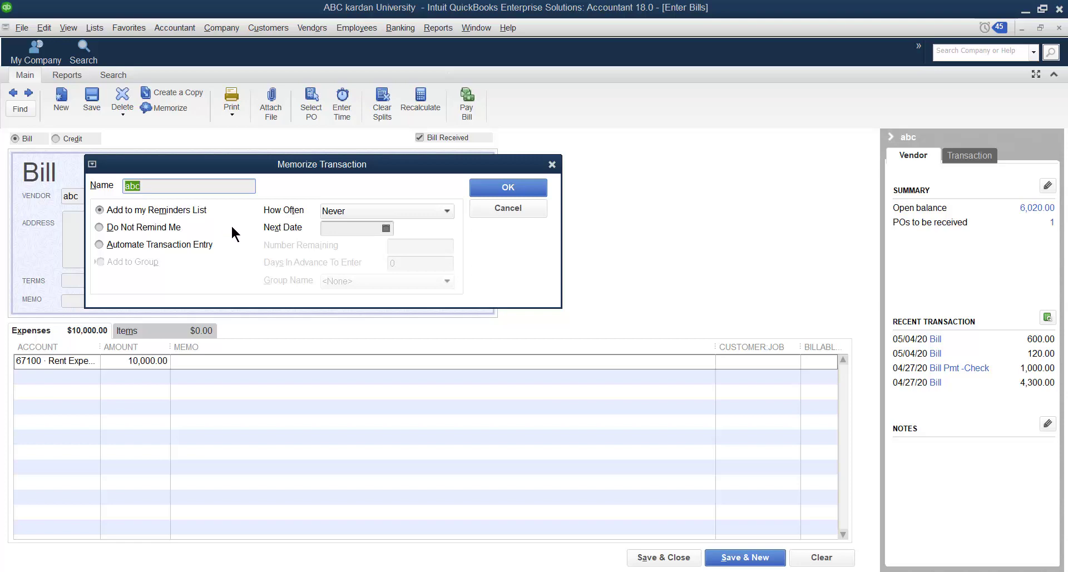
- Try a monthly reminder with 05/31/2020 as the next date, and the Do Not Remind Me option
click(440, 211)
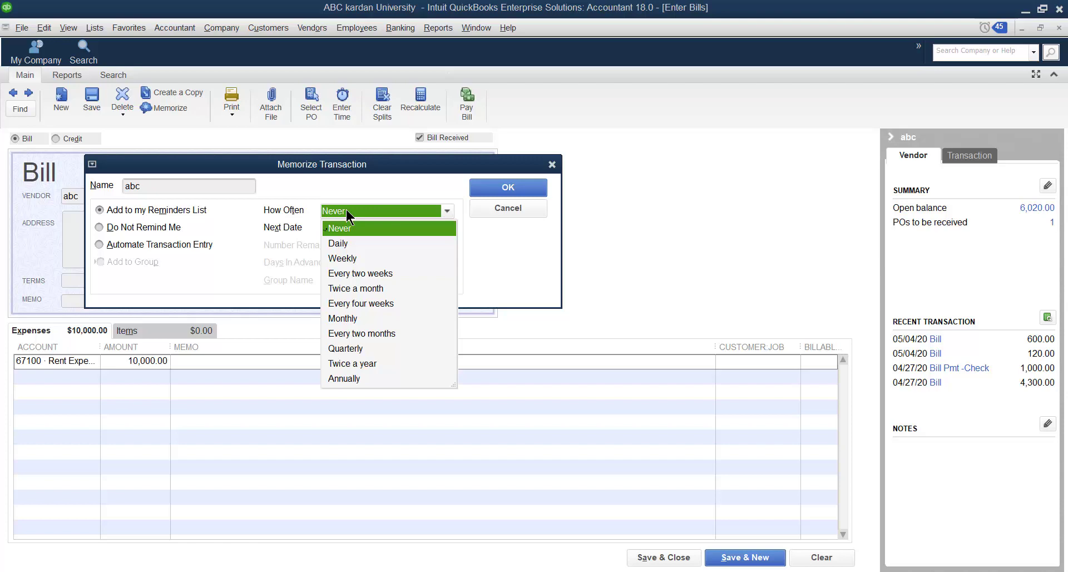
click(347, 319)
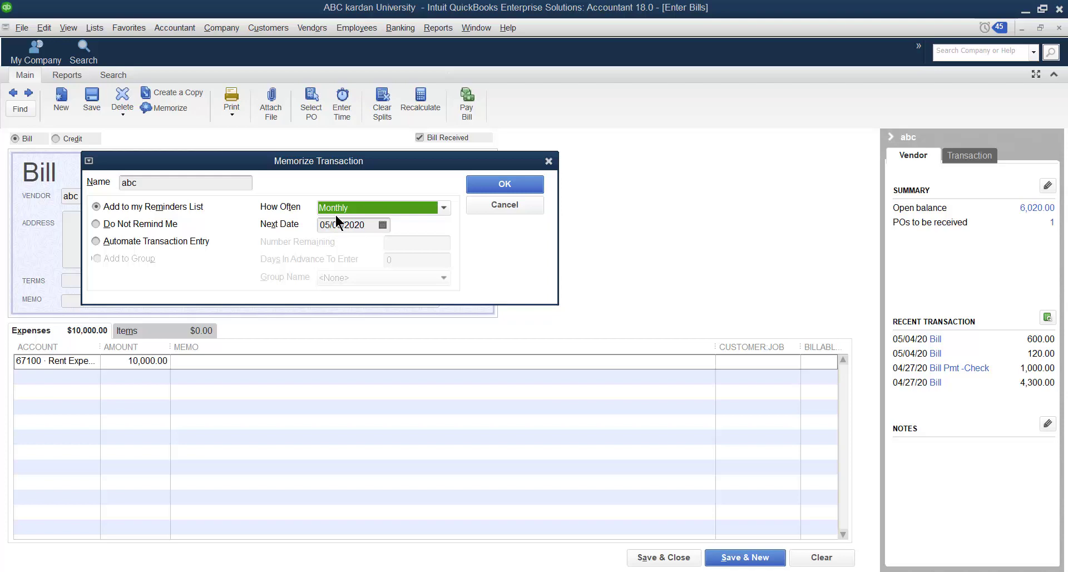
click(383, 225)
click(382, 225)
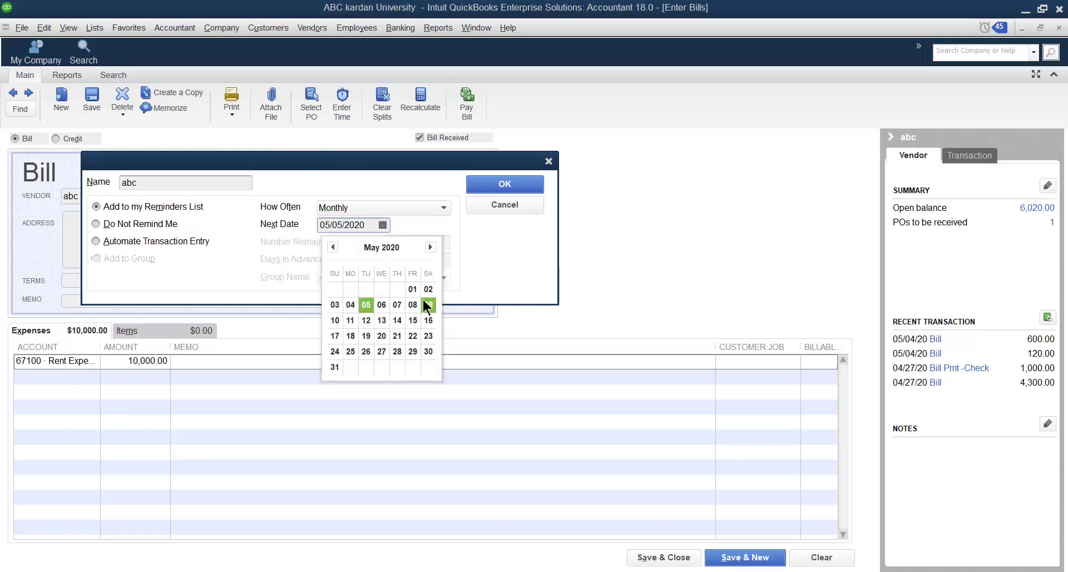
click(335, 366)
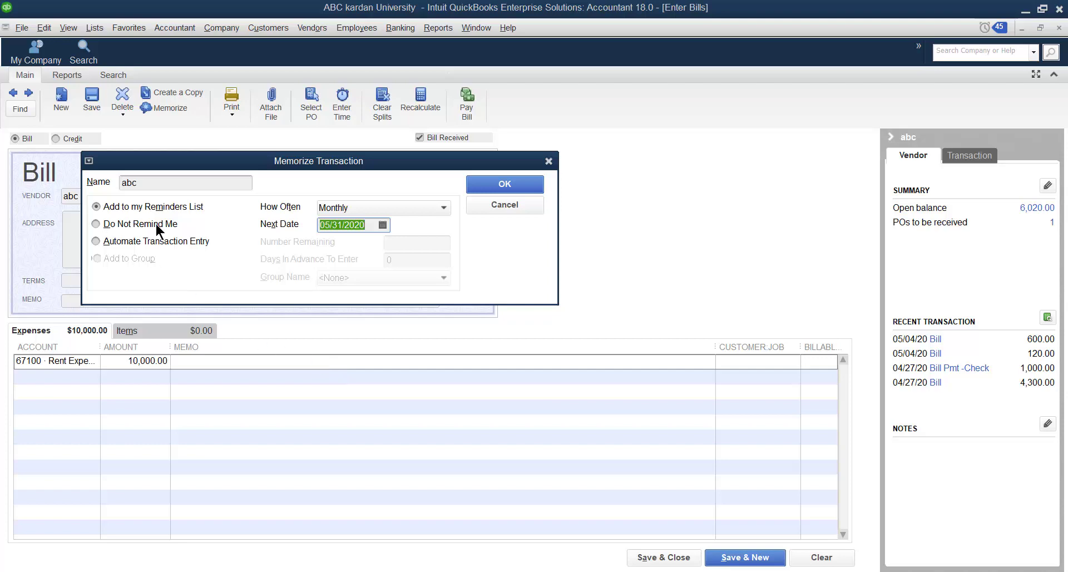
click(98, 223)
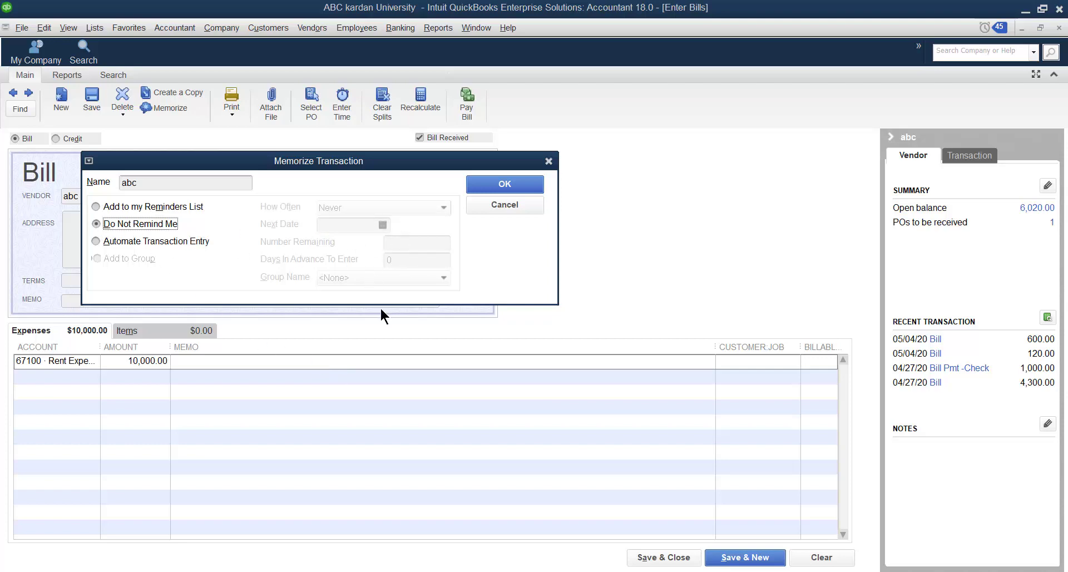
- Set the memorized bill to Automate Transaction Entry, repeating Monthly with 05/31/2020 as the next date
click(97, 242)
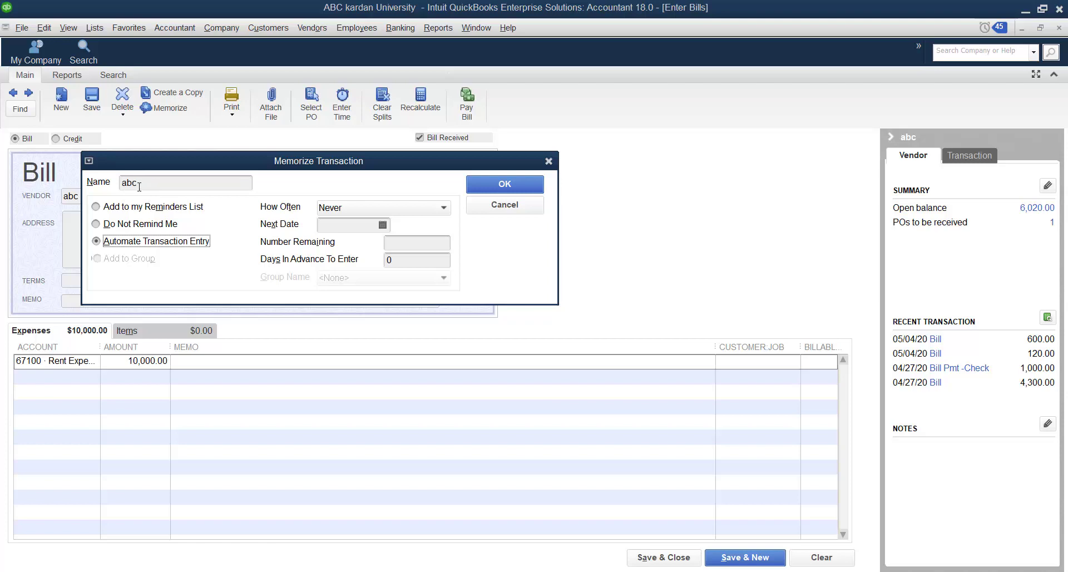
click(443, 207)
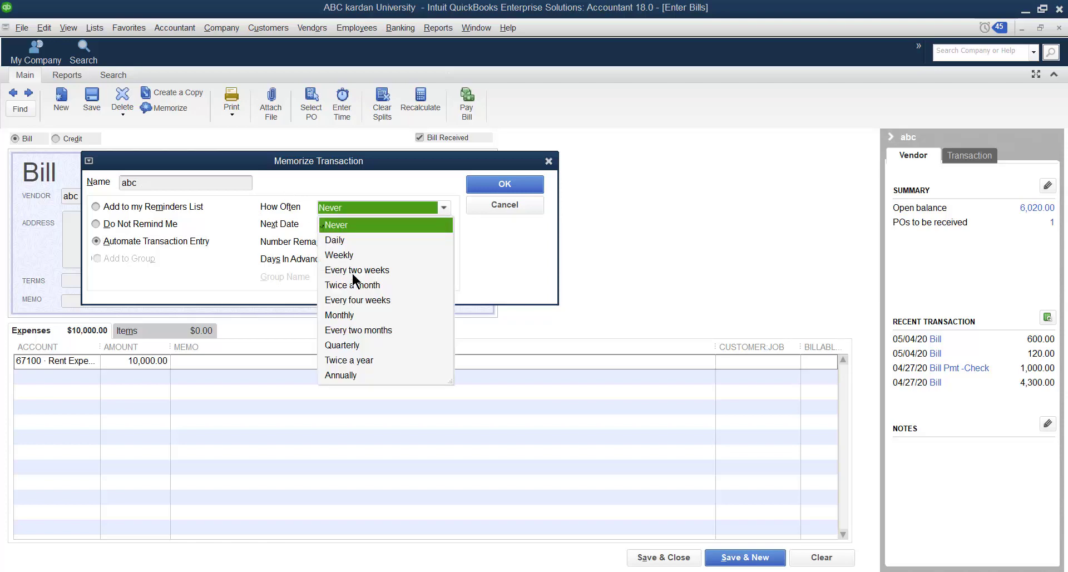
click(352, 315)
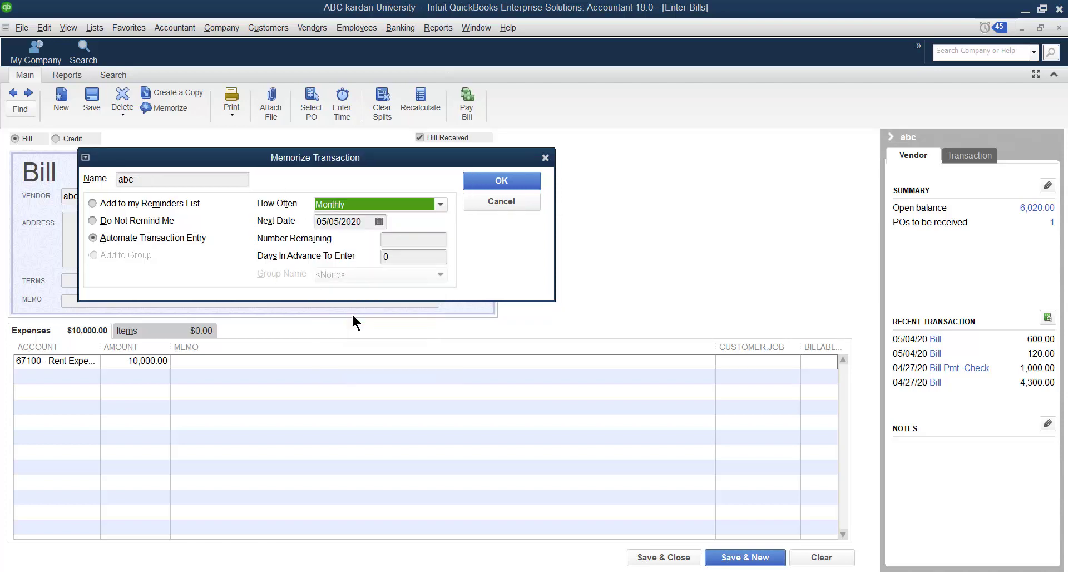
click(379, 222)
click(336, 360)
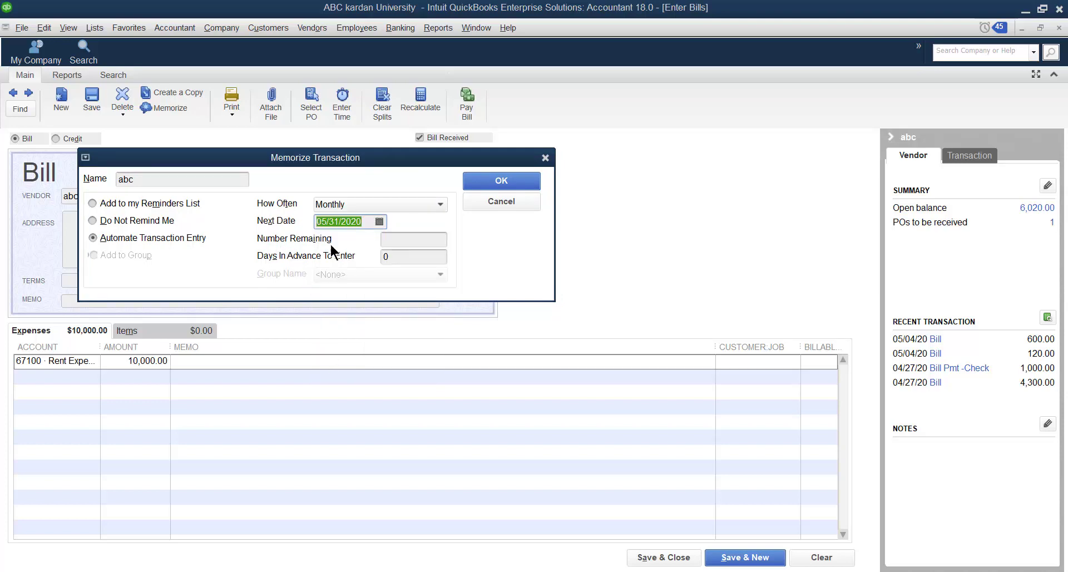
- Set Number Remaining to 7 and Days In Advance To Enter to 2, and save the memorized transaction
click(406, 241)
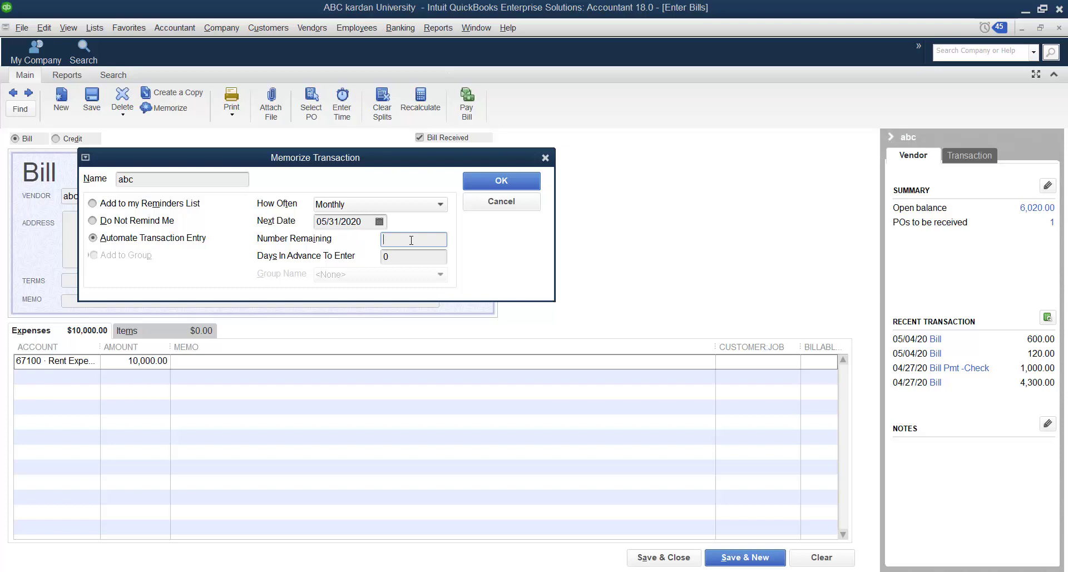
text(7)
drag(395, 255, 382, 256)
text(2)
click(396, 240)
click(493, 182)
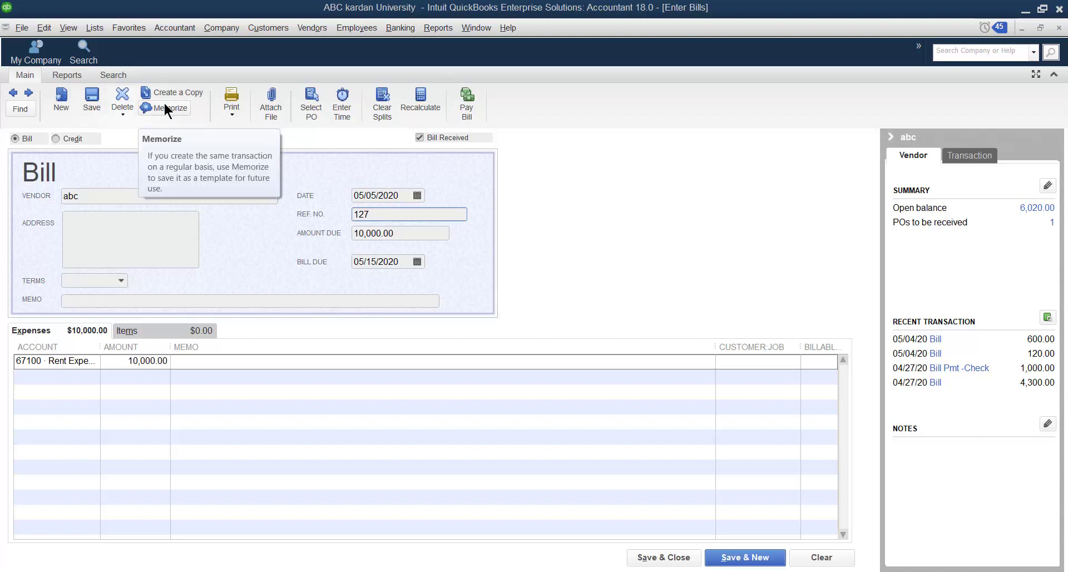
- Try to enter the memorized abc bill from the Memorized Transaction List, and go back to editing the open bill
click(94, 31)
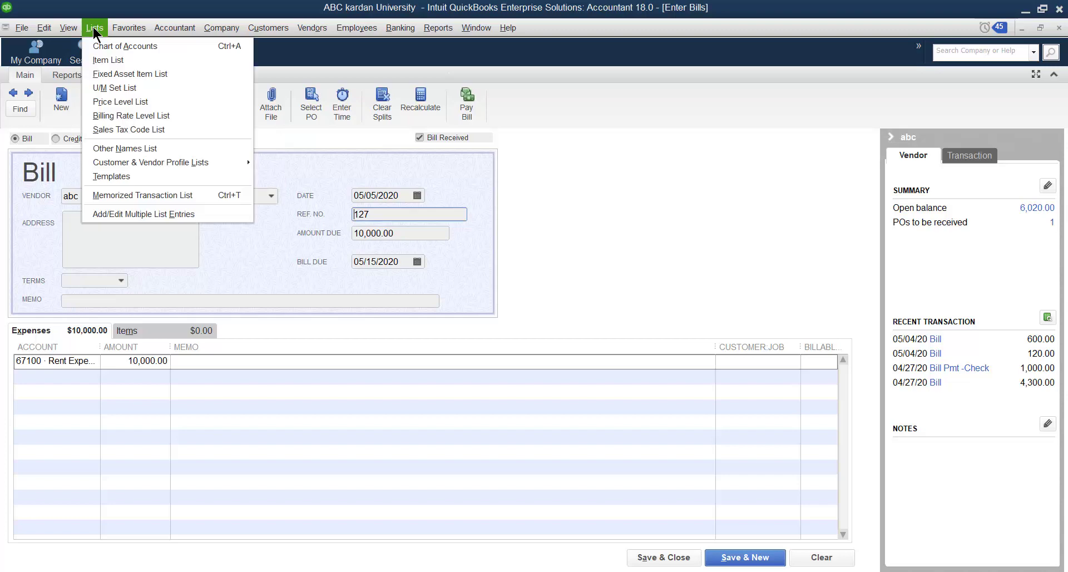
click(139, 197)
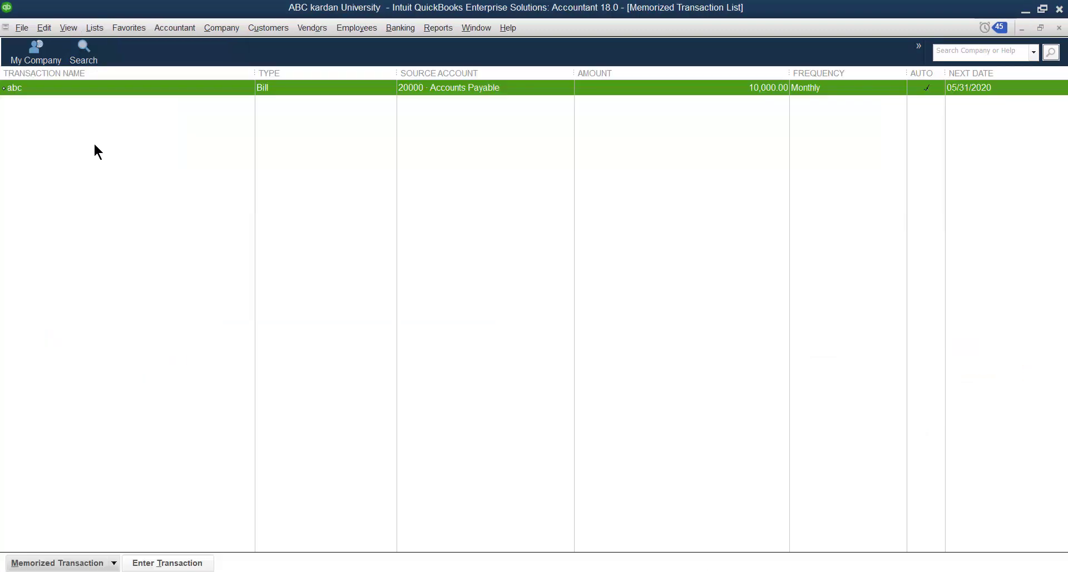
double_click(39, 86)
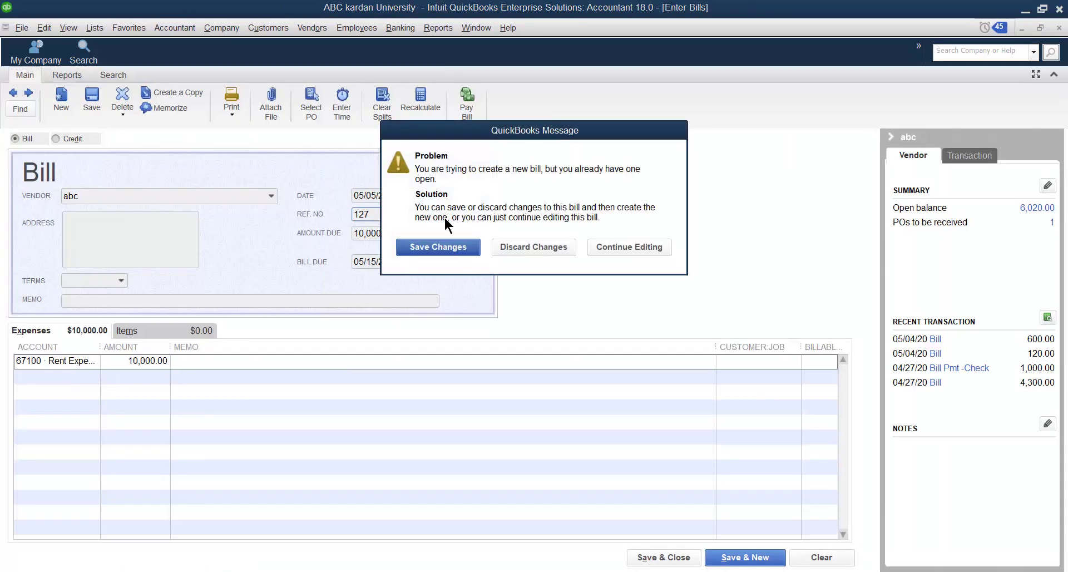
click(632, 245)
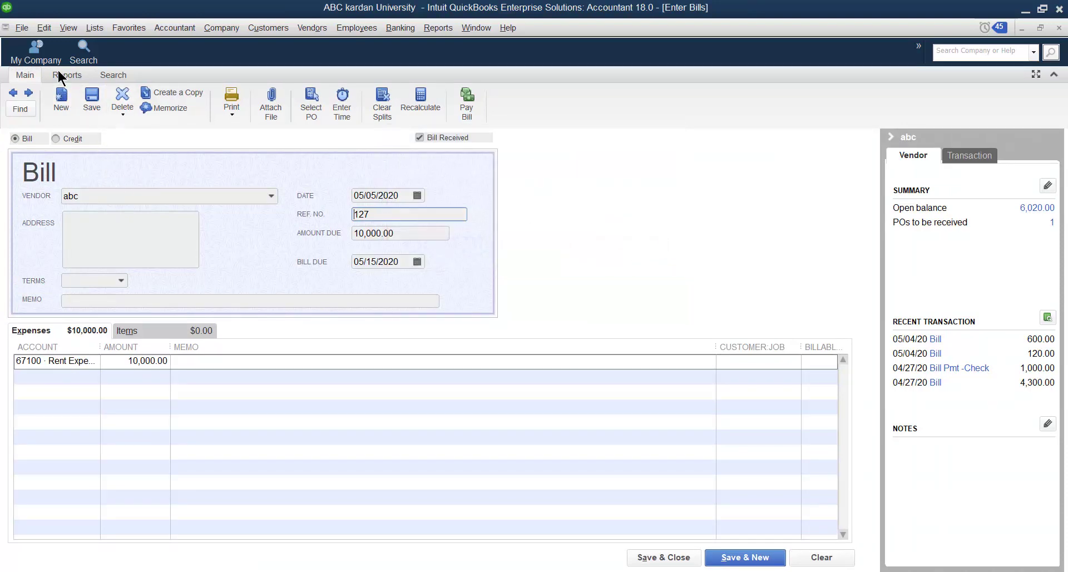
- Edit the memorized abc transaction to be entered 1 day in advance, and close the Memorized Transaction List
click(93, 30)
click(93, 30)
click(95, 28)
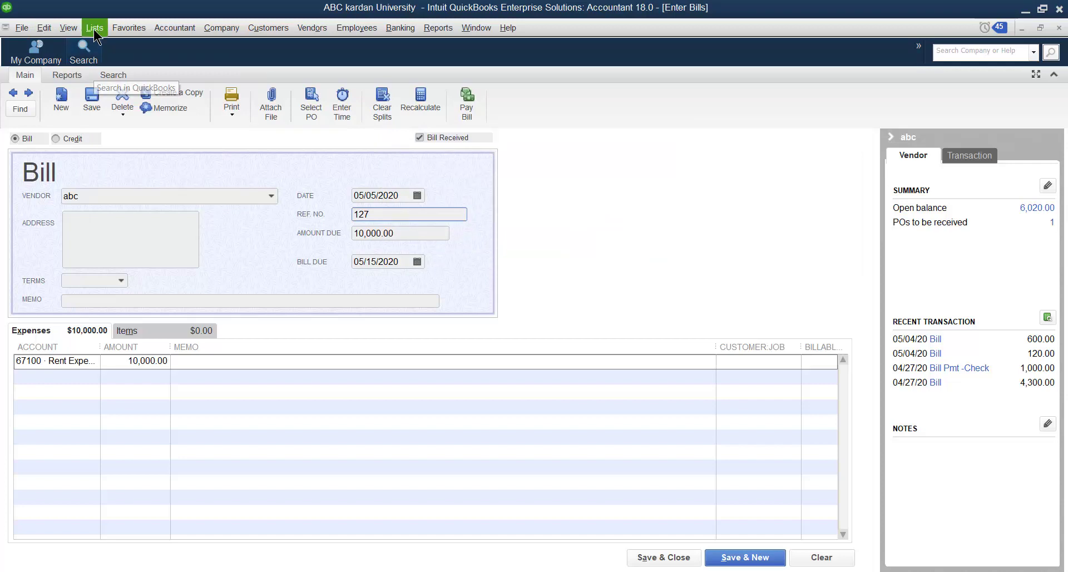
click(131, 195)
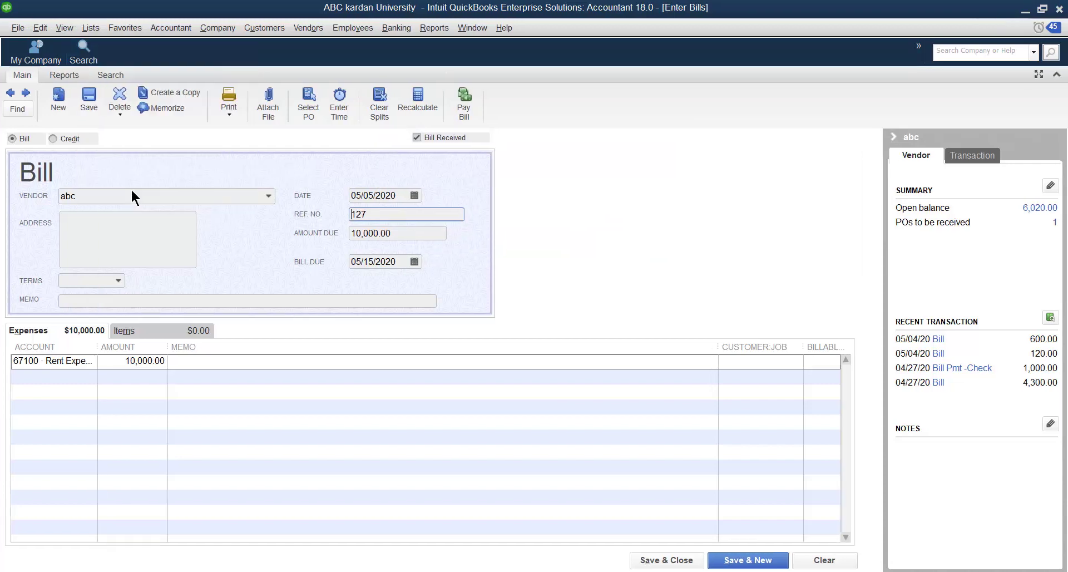
right_click(70, 88)
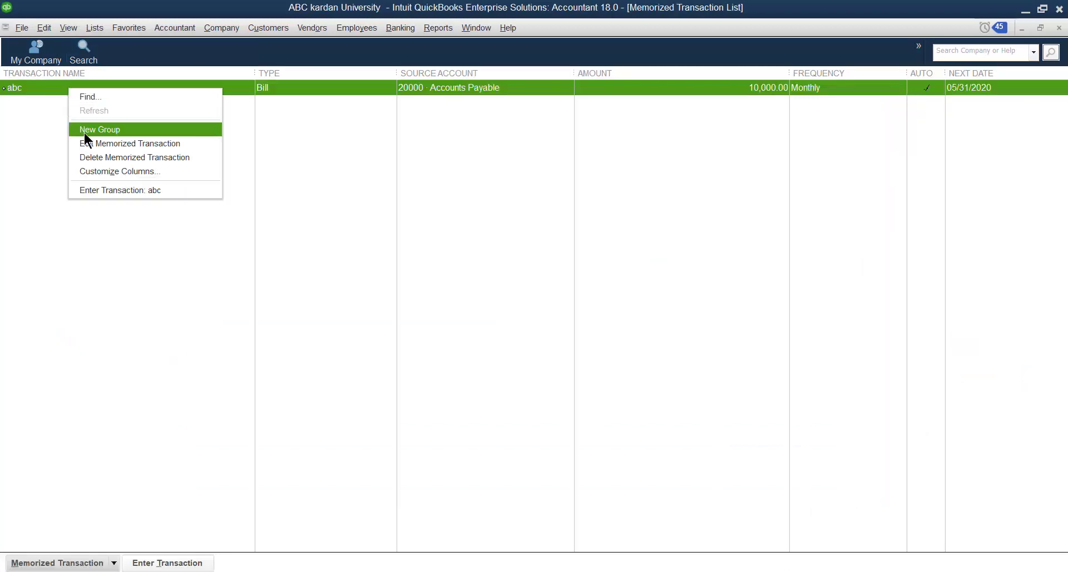
click(103, 148)
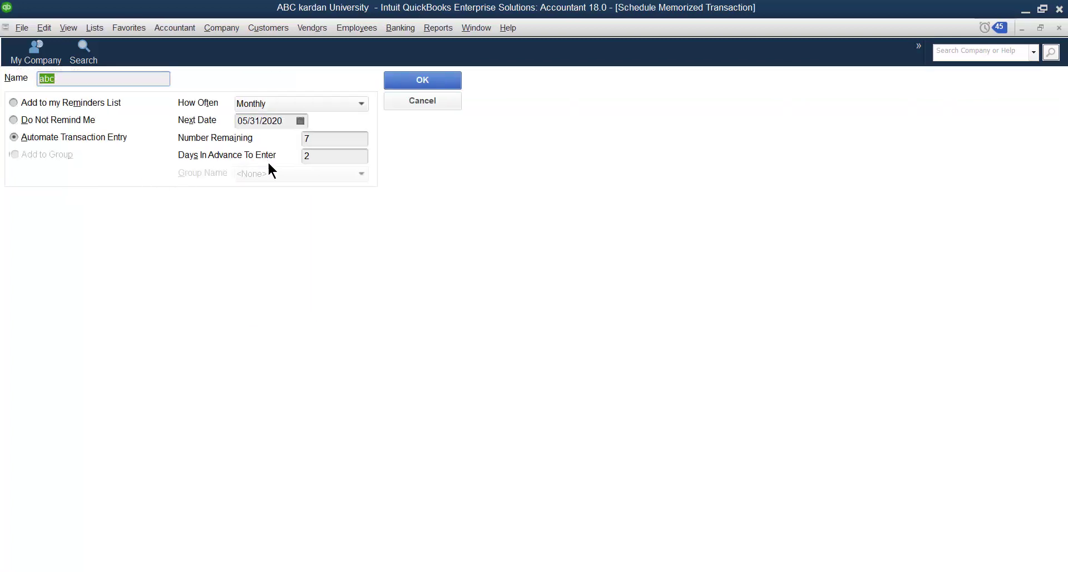
click(312, 158)
key(BackSpace)
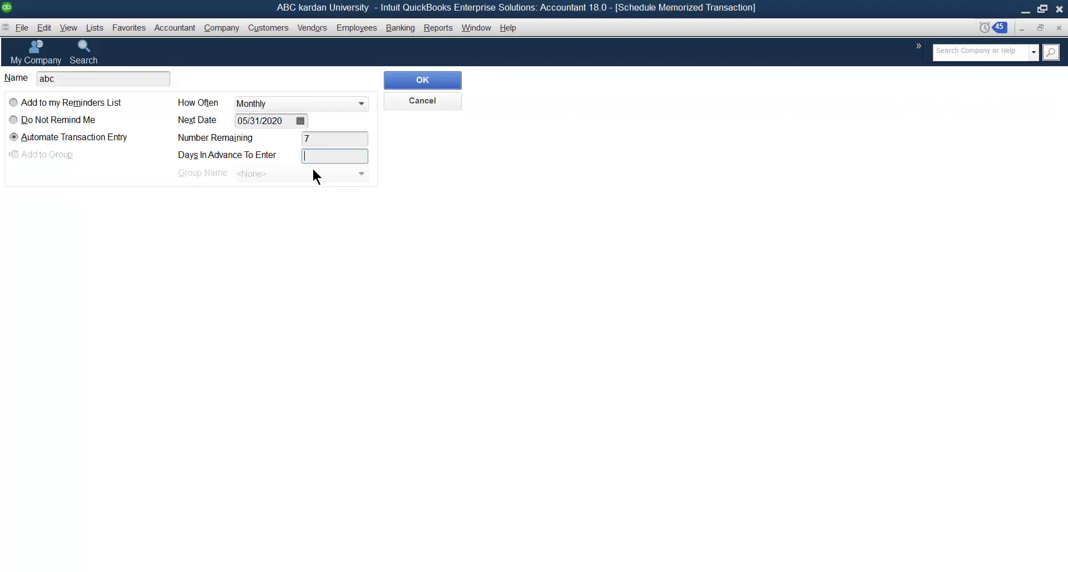
text(1)
click(430, 78)
click(1060, 28)
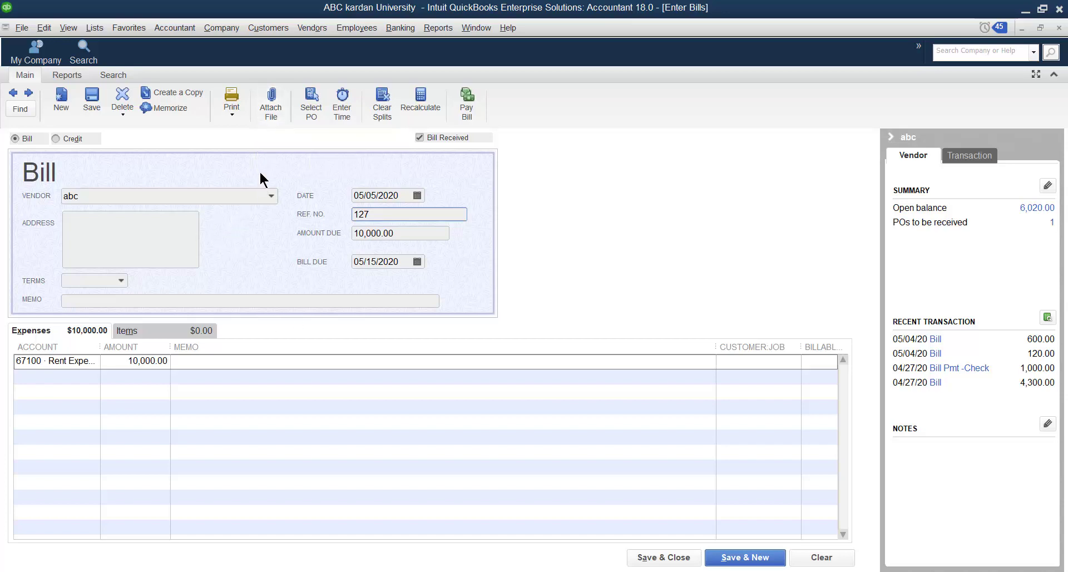
- Attach the Penguins image from the computer to the bill and close the attachments window
click(270, 113)
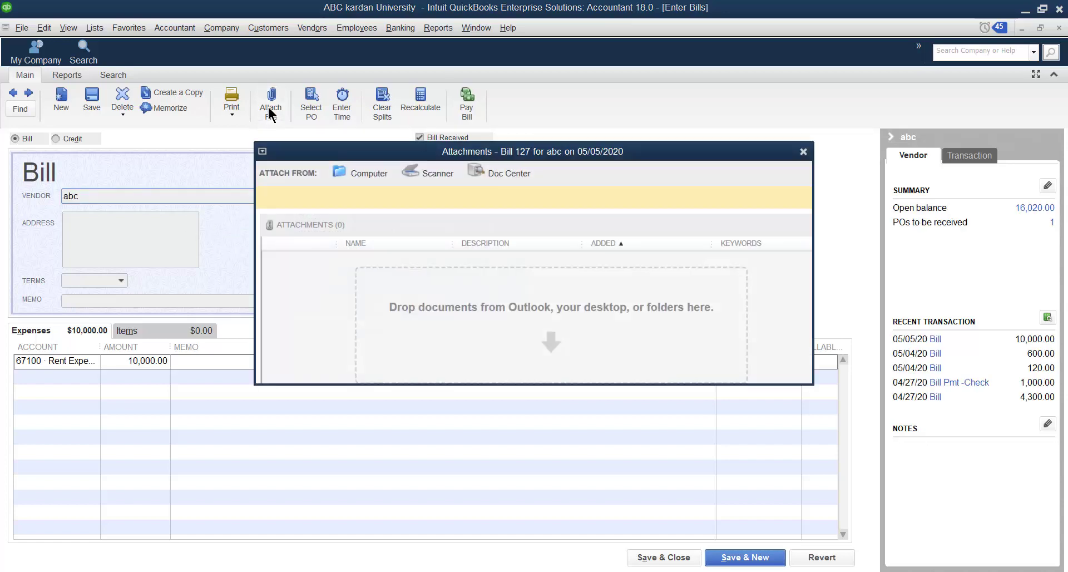
click(365, 178)
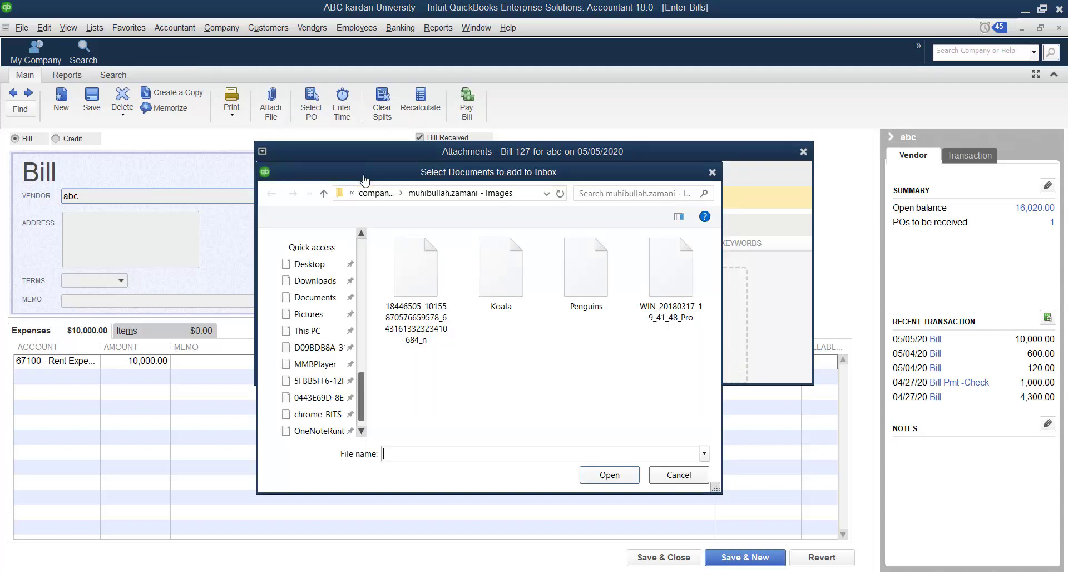
click(712, 172)
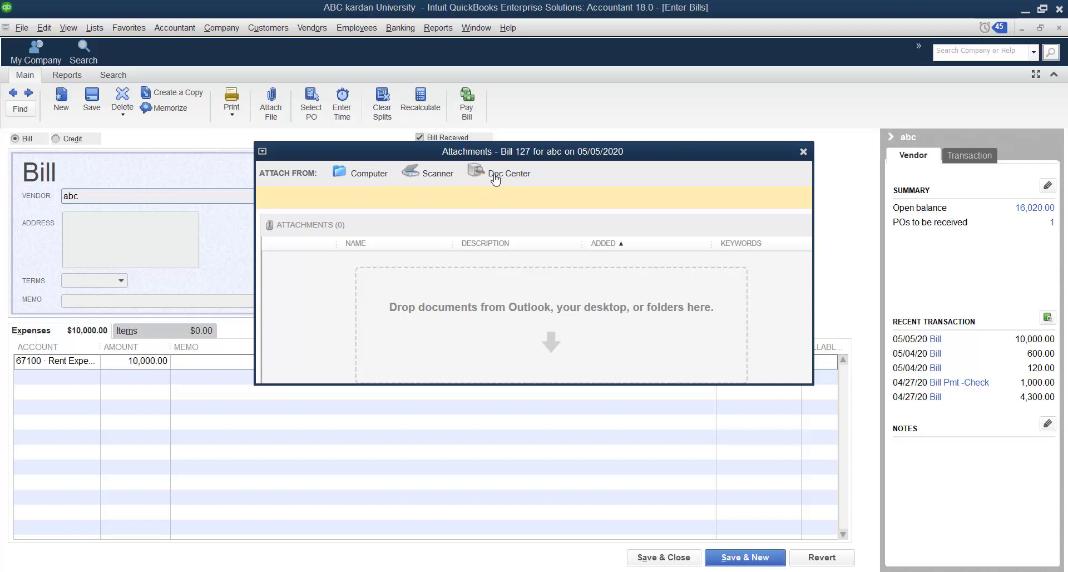
click(370, 173)
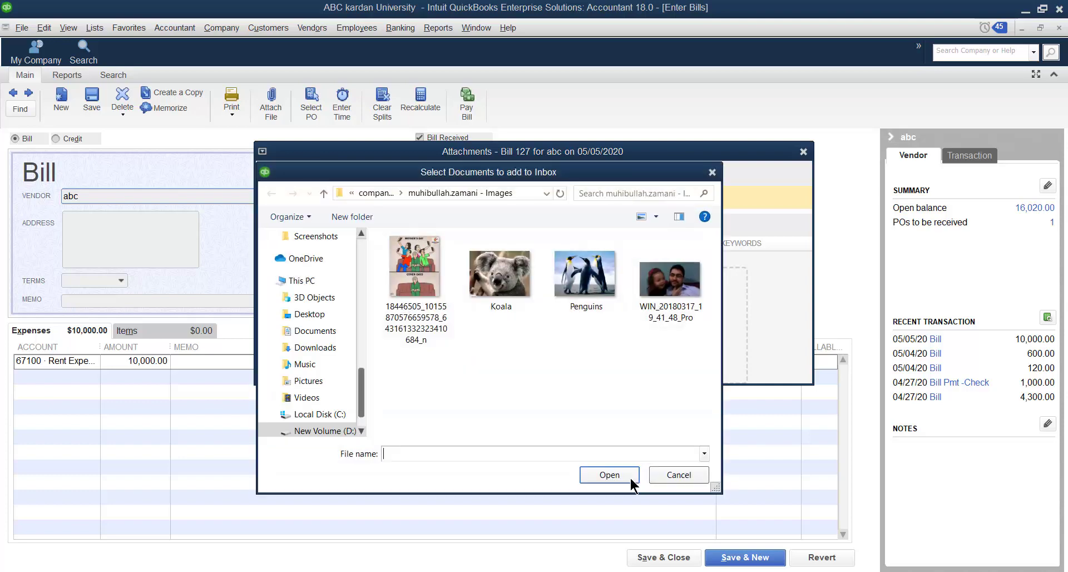
click(502, 280)
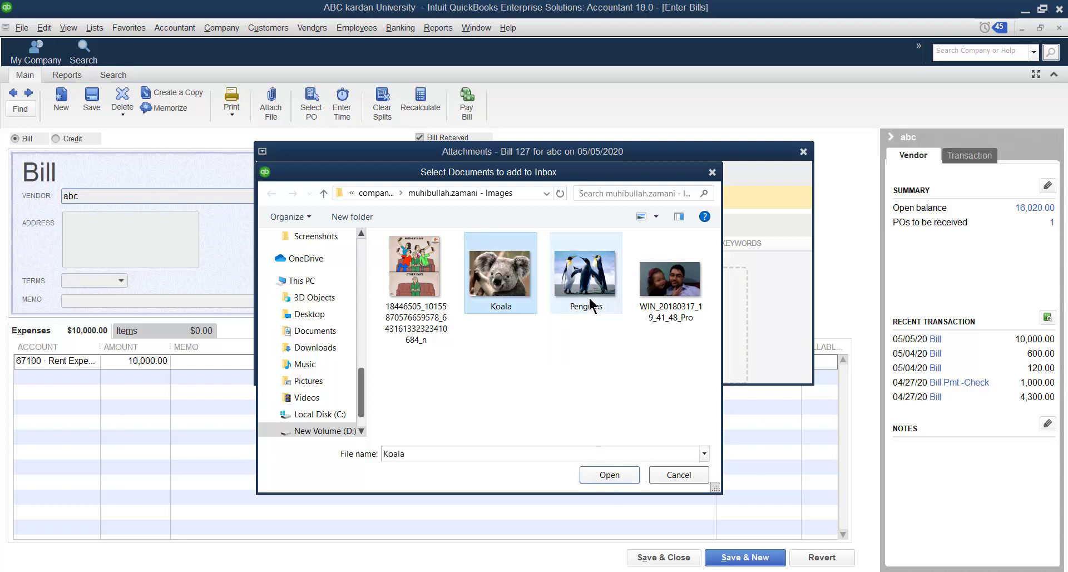
click(578, 285)
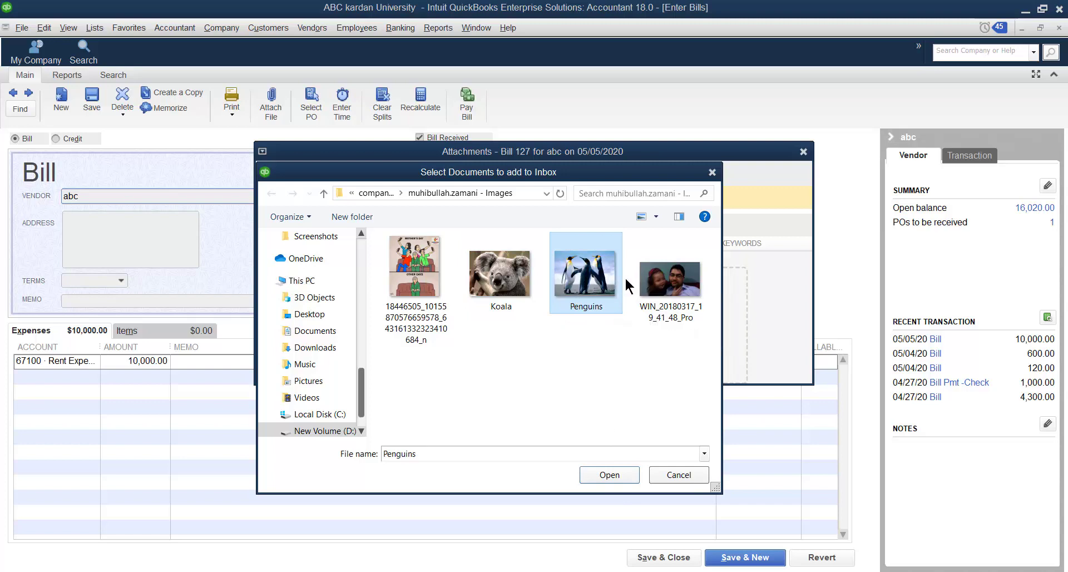
click(620, 476)
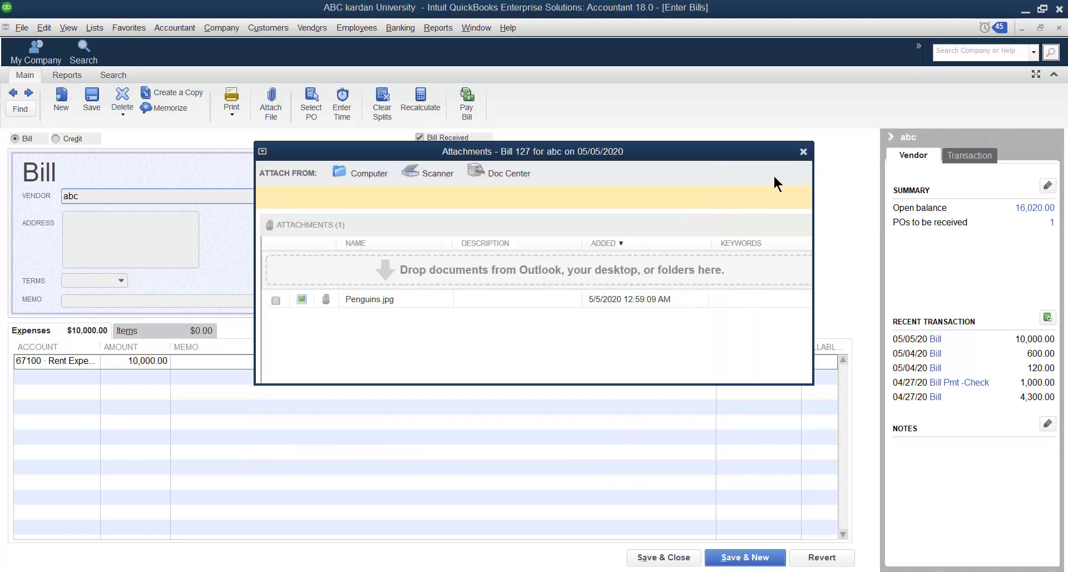
click(803, 152)
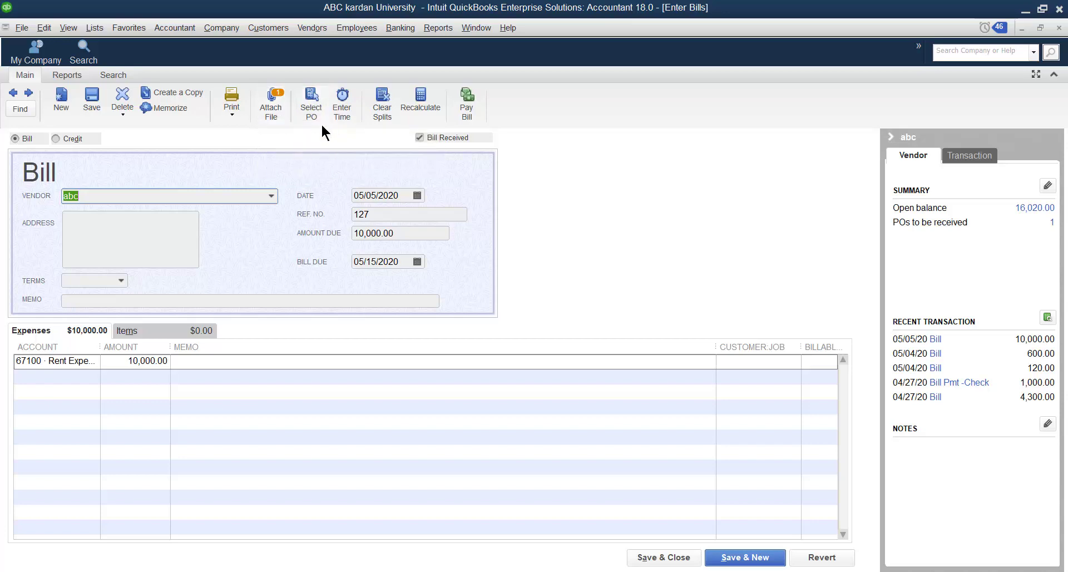
click(259, 29)
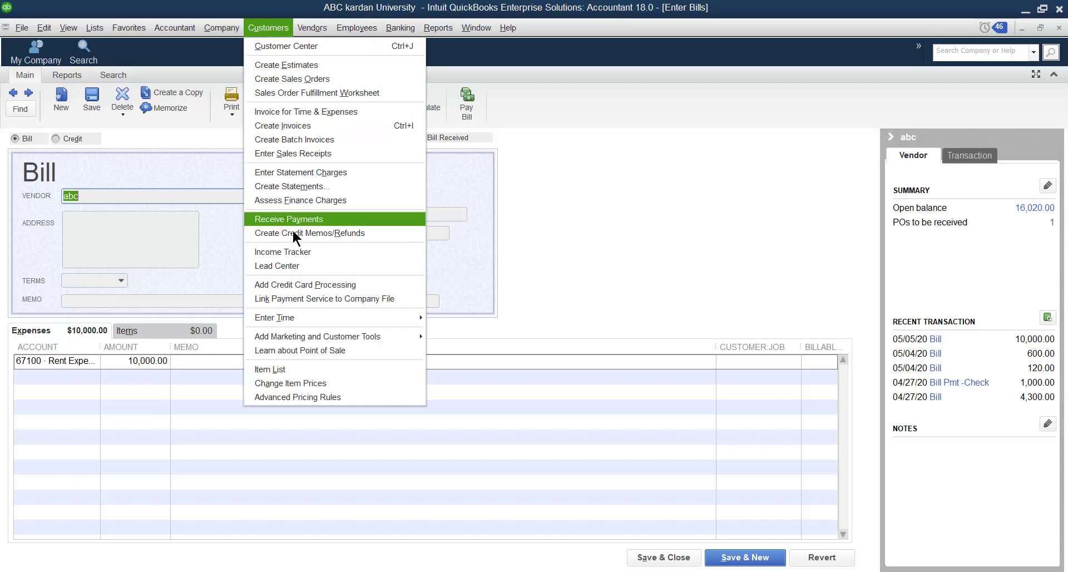
mouse_move(302, 318)
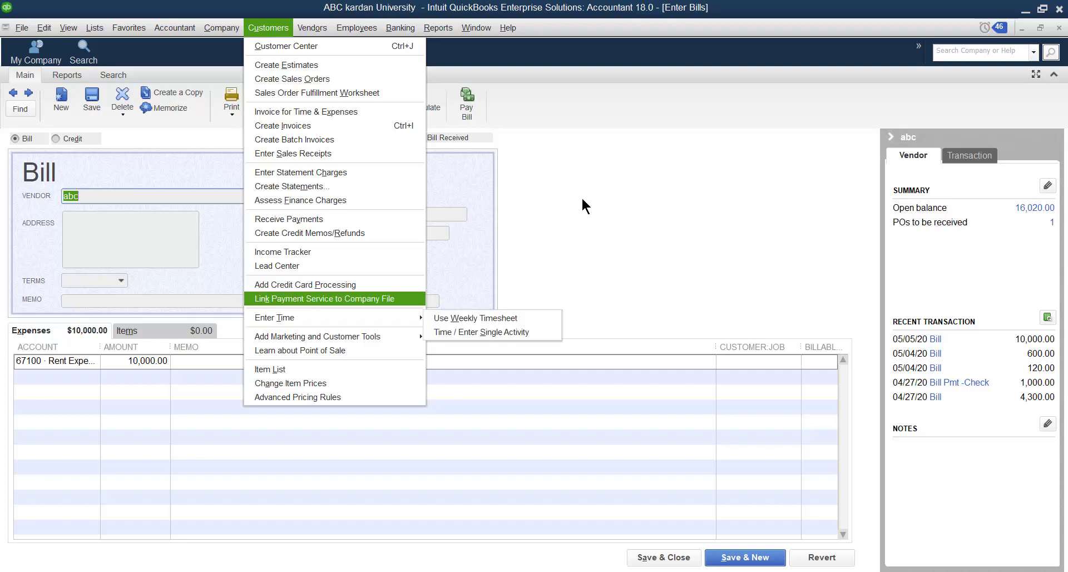
click(582, 196)
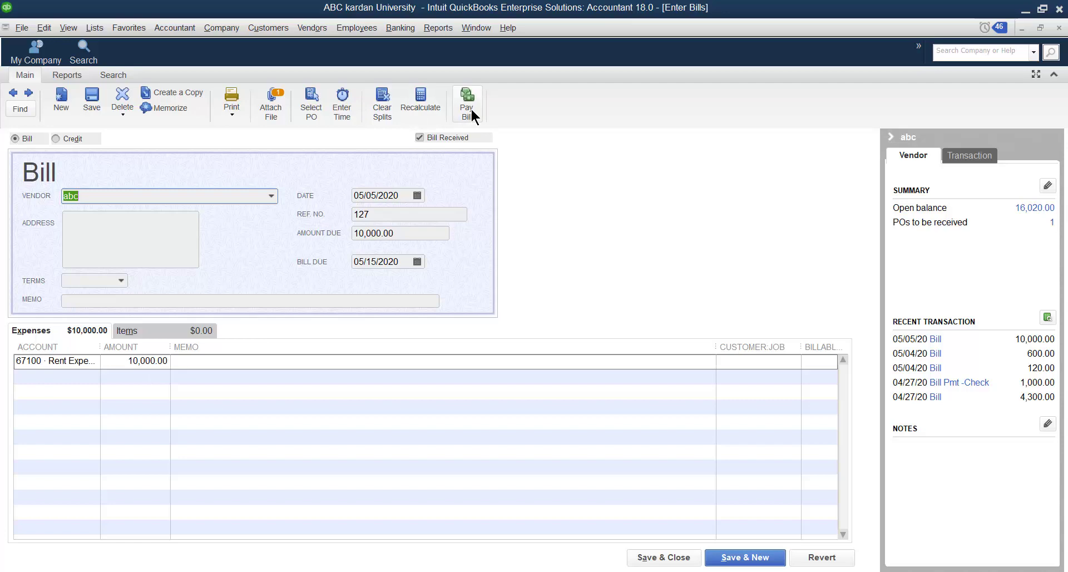
click(312, 28)
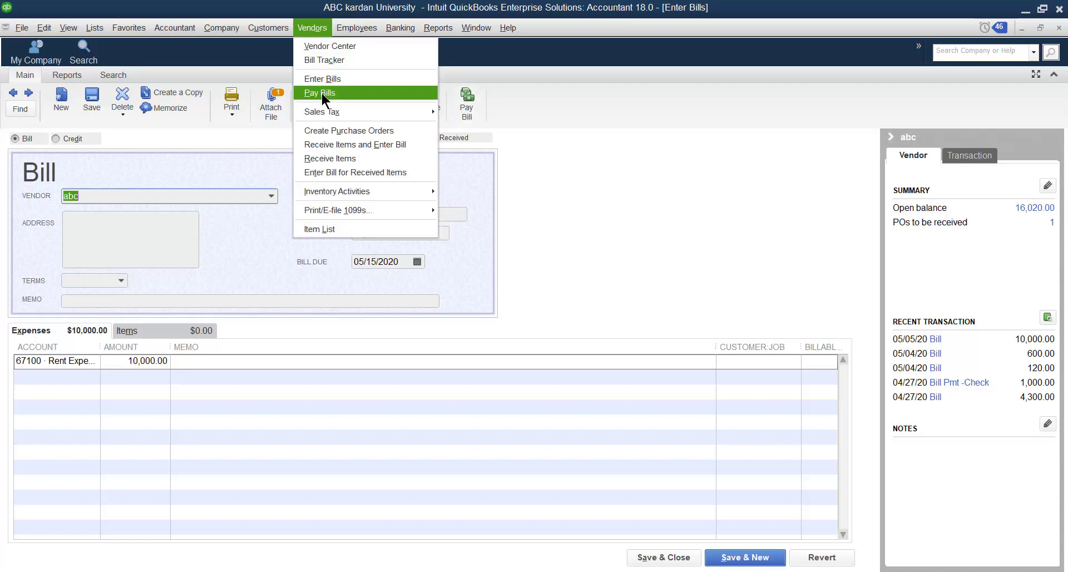
click(552, 163)
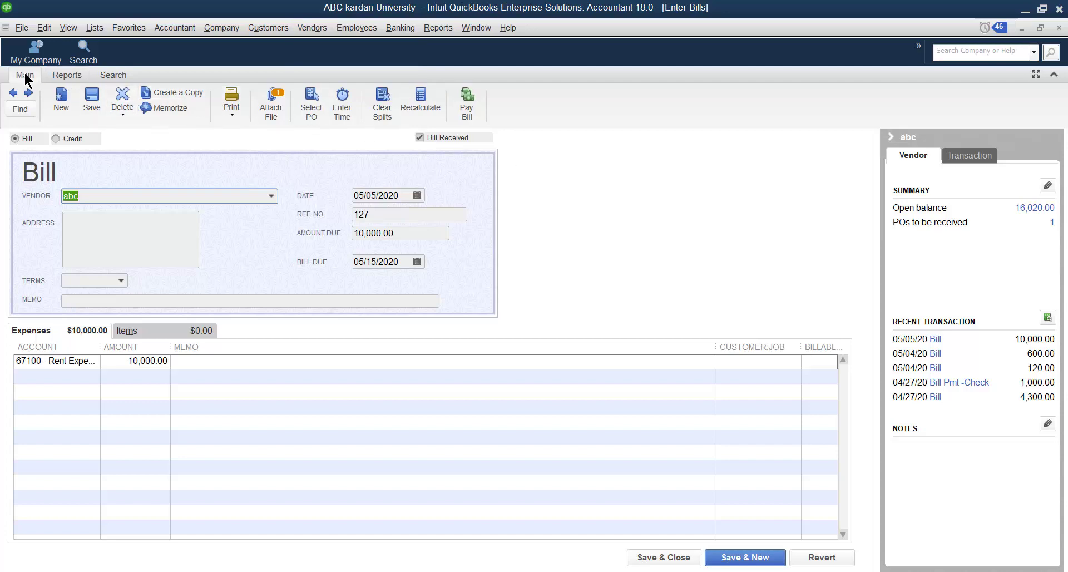
- Display the report commands available for the bill
click(63, 78)
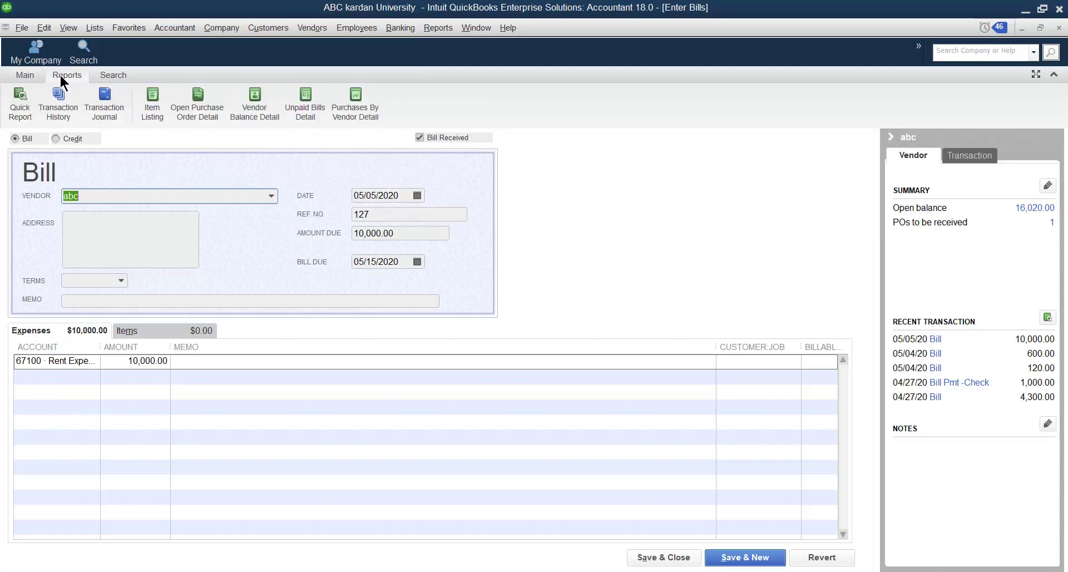